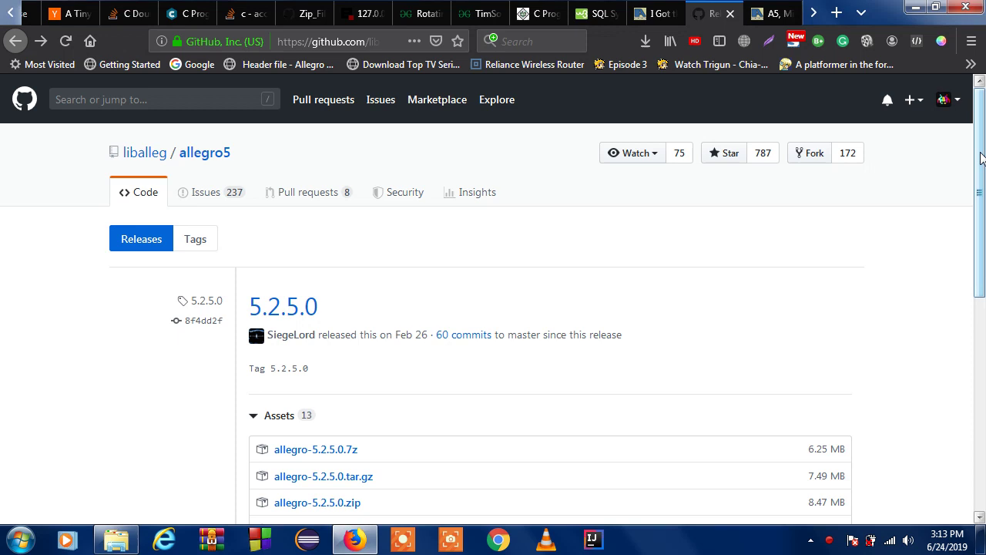
# - Look through the downloadable assets of the Allegro 5.2.5.0 release
pyautogui.moveTo(980, 157); pyautogui.dragTo(981, 254)
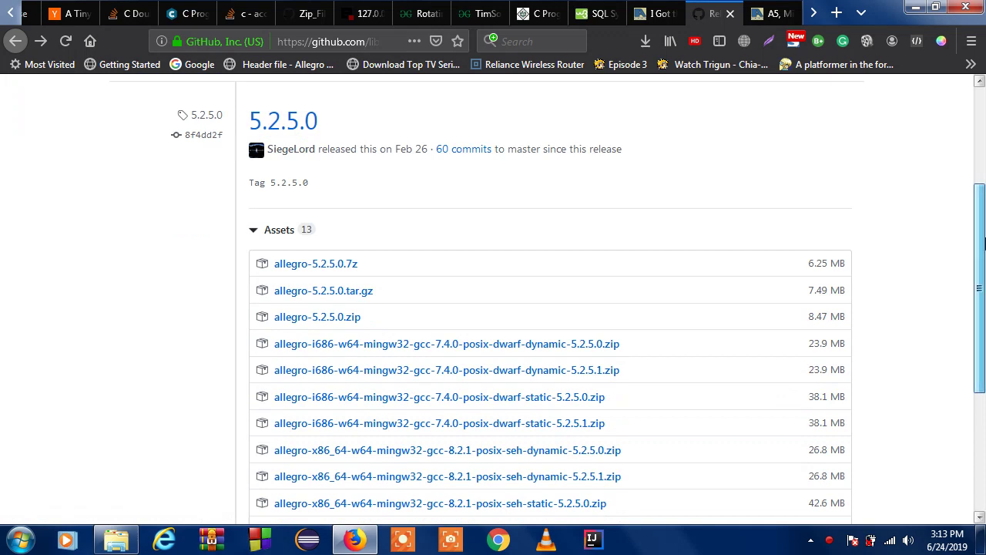
pyautogui.scroll(-3, 983, 373)
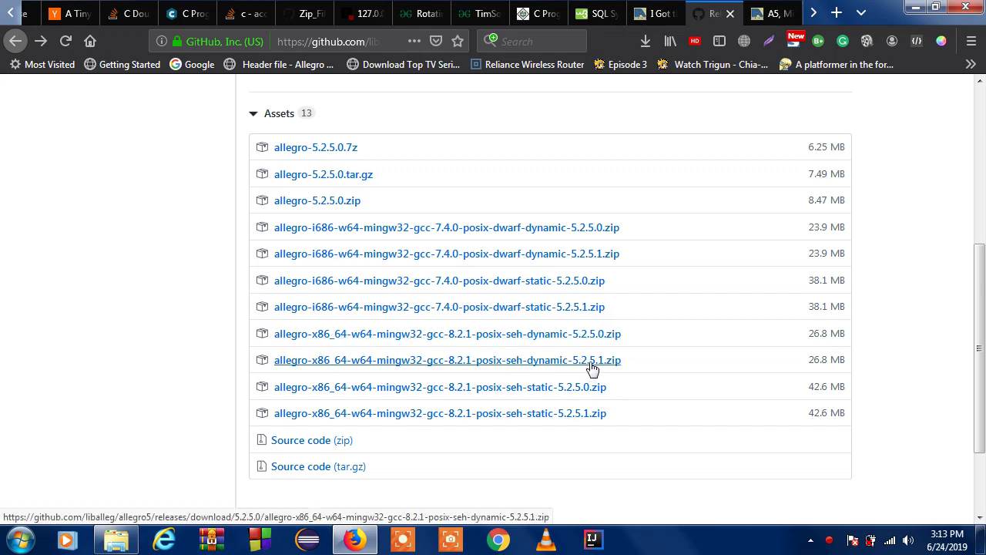
pyautogui.scroll(4, 278, 293)
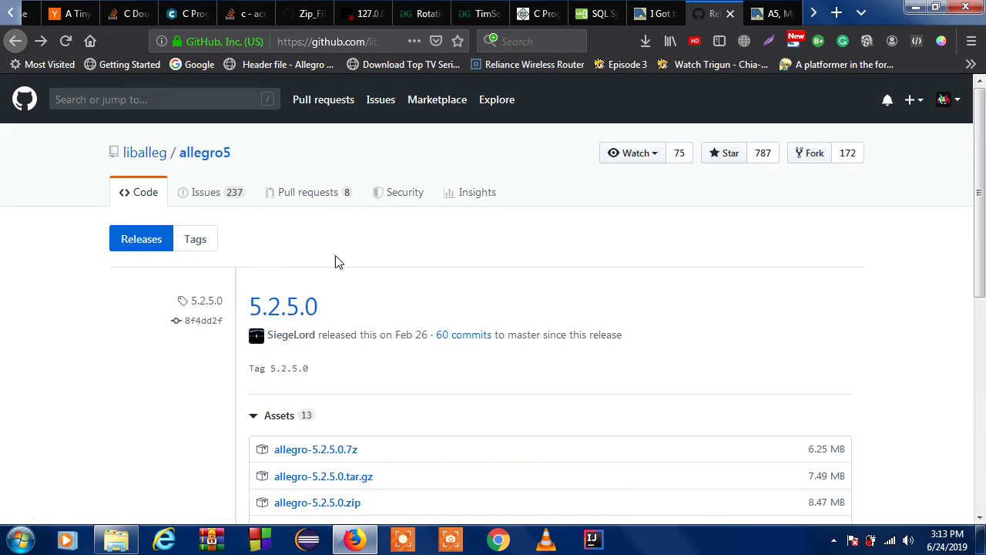
# - Open the 5.2.5.0 release from the allegro5 repository's full releases list and bring its assets into view
pyautogui.click(141, 249)
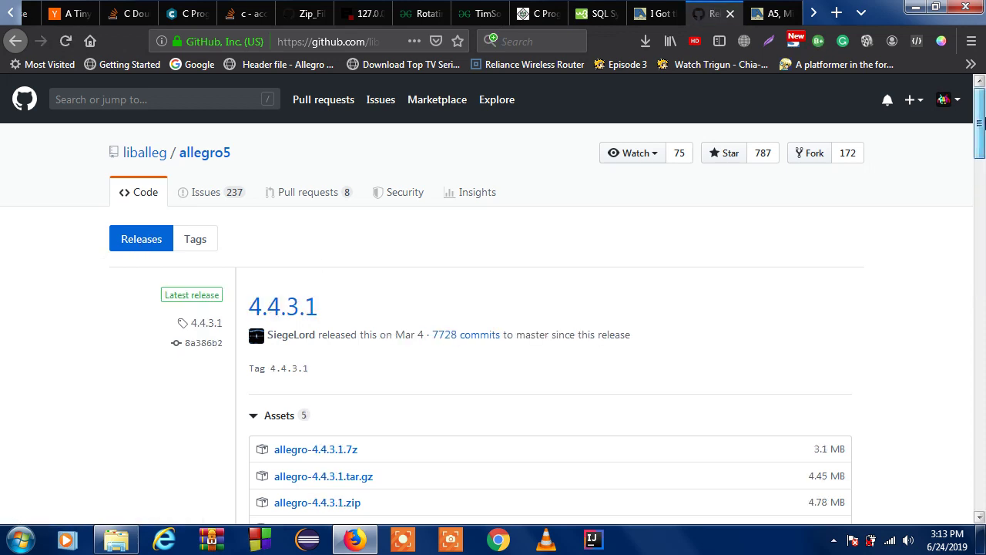
pyautogui.scroll(-3, 980, 159)
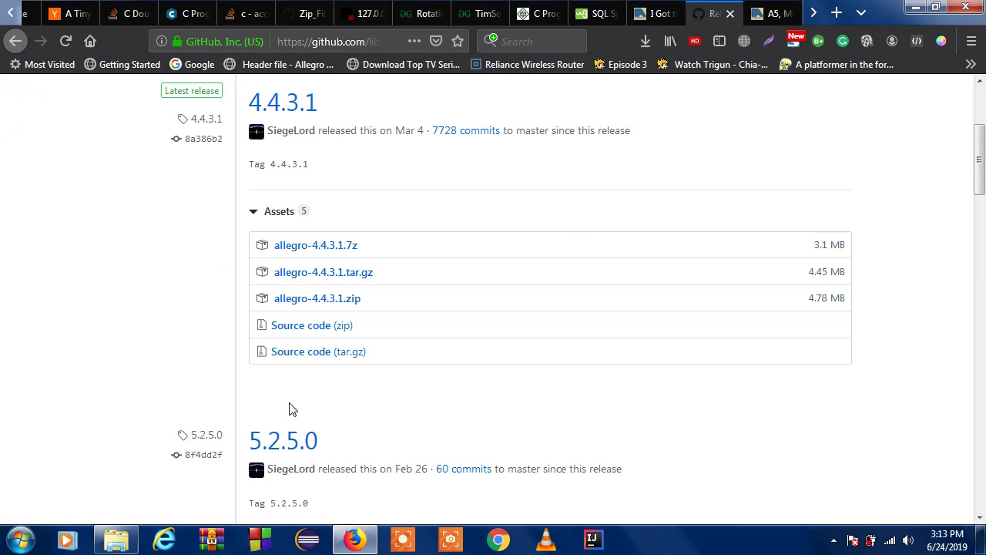
pyautogui.click(295, 451)
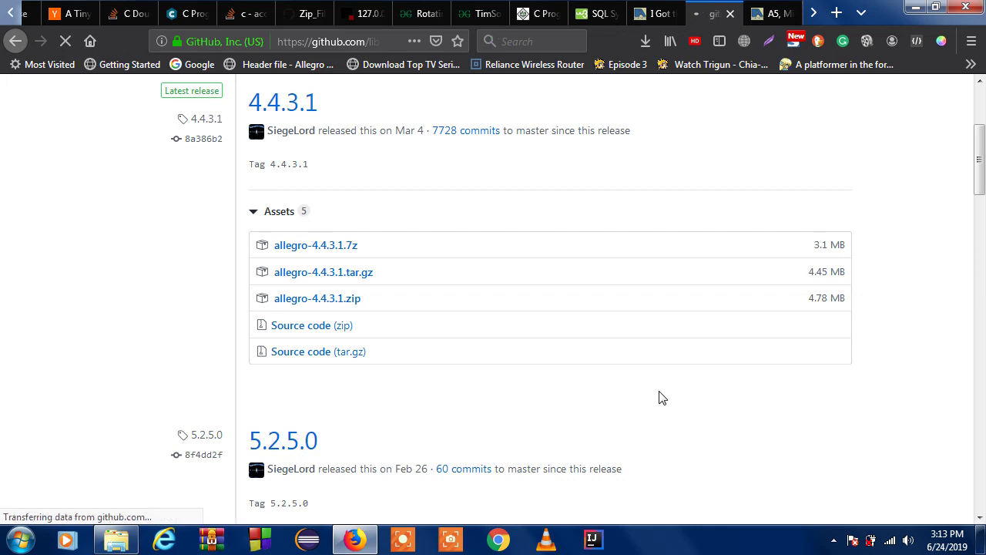
pyautogui.scroll(-5, 909, 293)
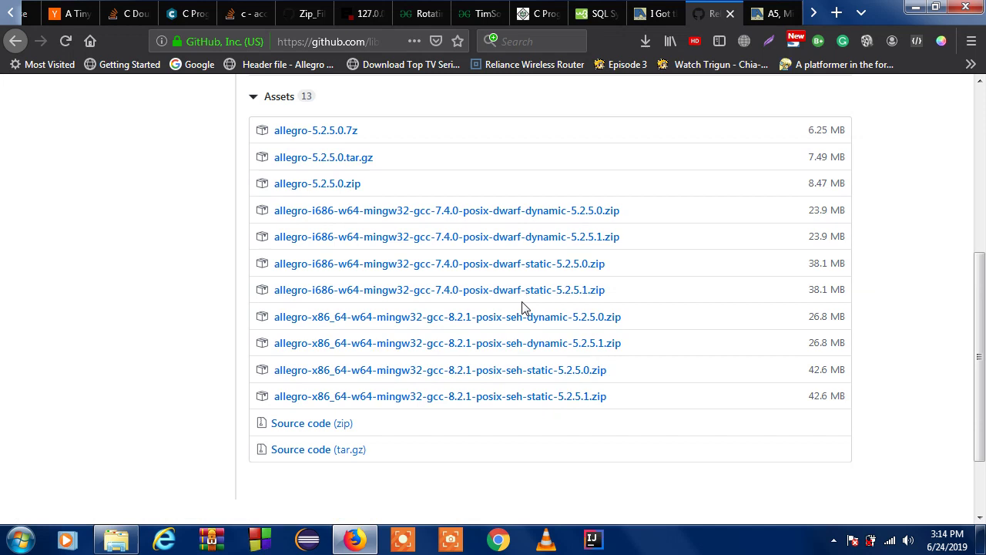
# - Request allegro-x86_64-w64-mingw32-gcc-8.2.1-posix-seh-dynamic-5.2.5.1.zip, cancel the save, and open the already downloaded archive in WinRAR without the licence notice
pyautogui.click(587, 347)
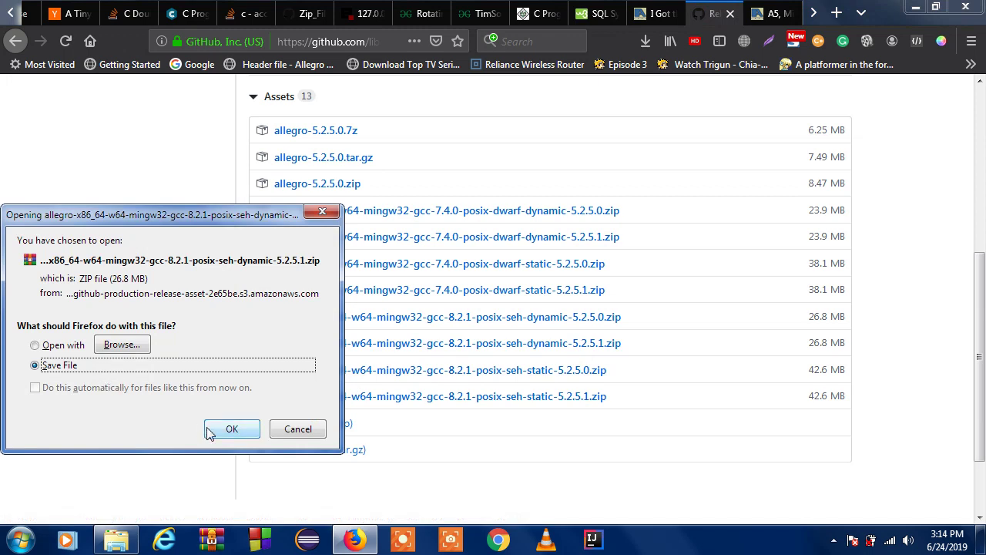
pyautogui.click(293, 429)
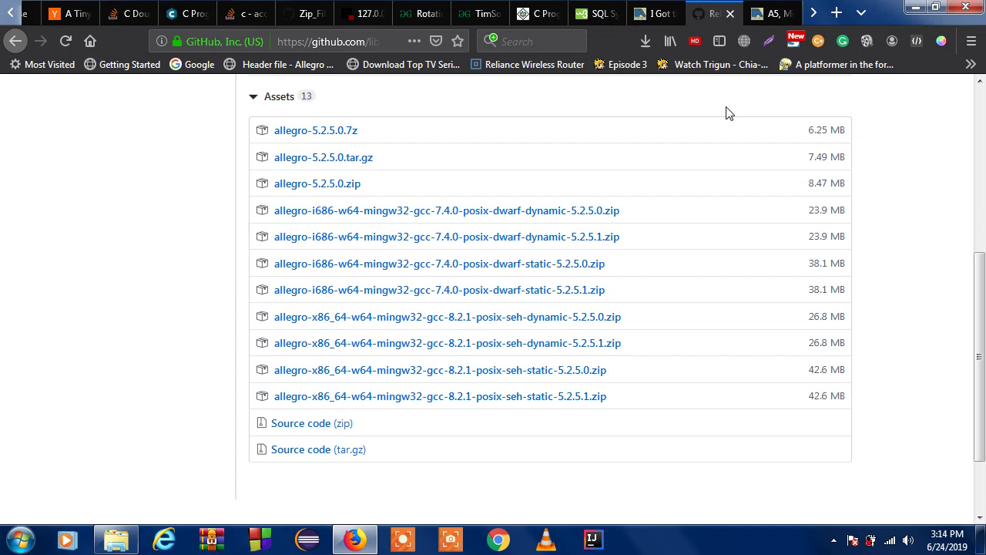
pyautogui.click(652, 46)
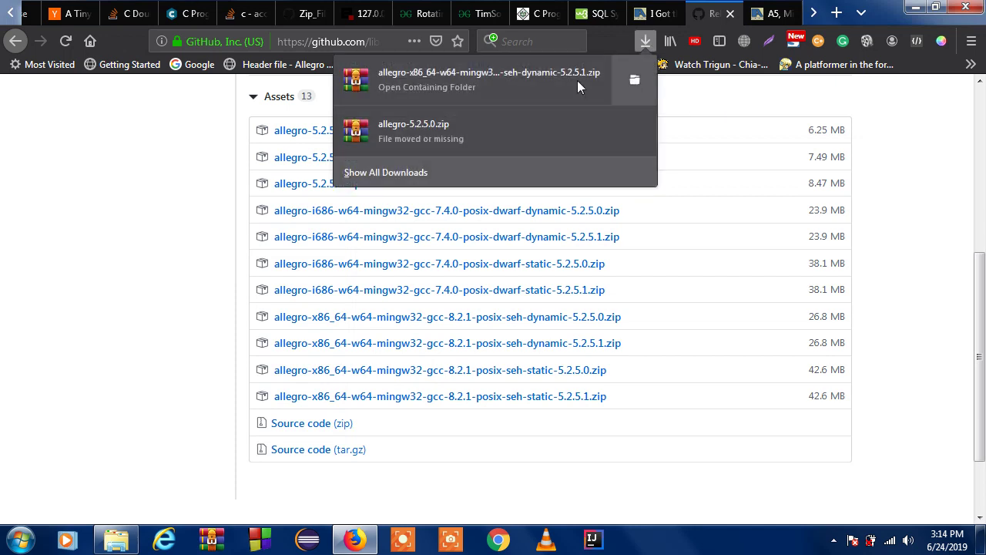
pyautogui.click(525, 85)
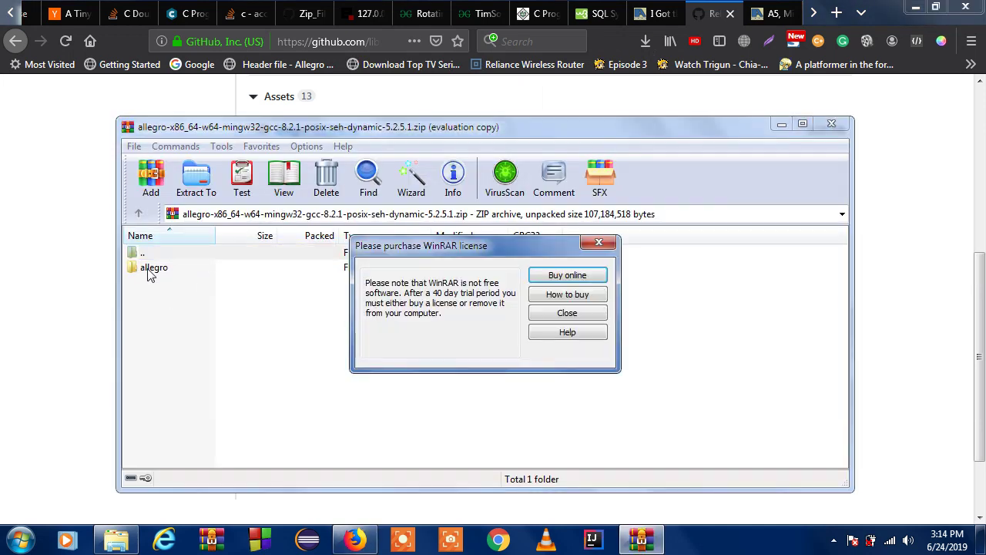
pyautogui.click(567, 312)
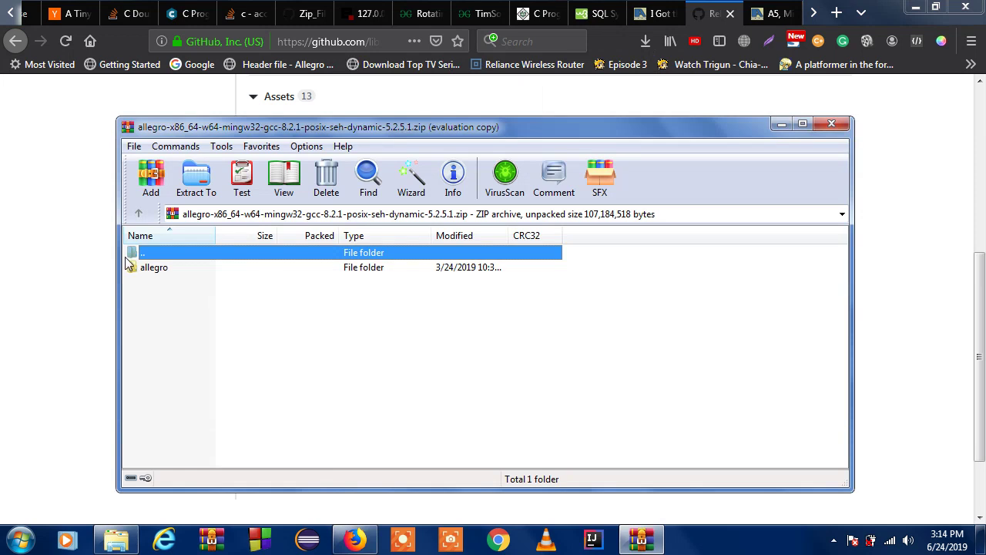
# - Extract the allegro folder from the archive to the Desktop and close the archive window
pyautogui.rightClick(160, 275)
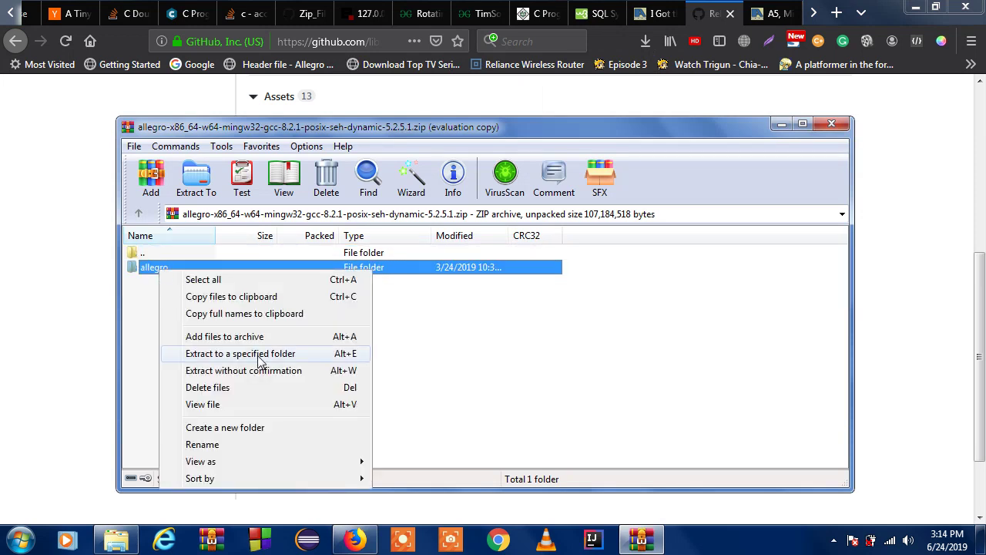
pyautogui.click(306, 363)
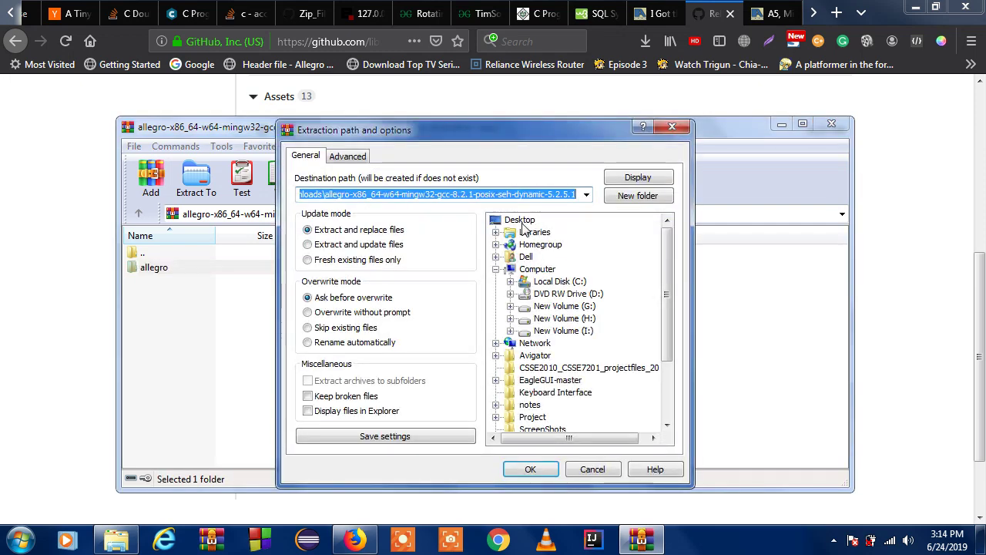
pyautogui.click(521, 221)
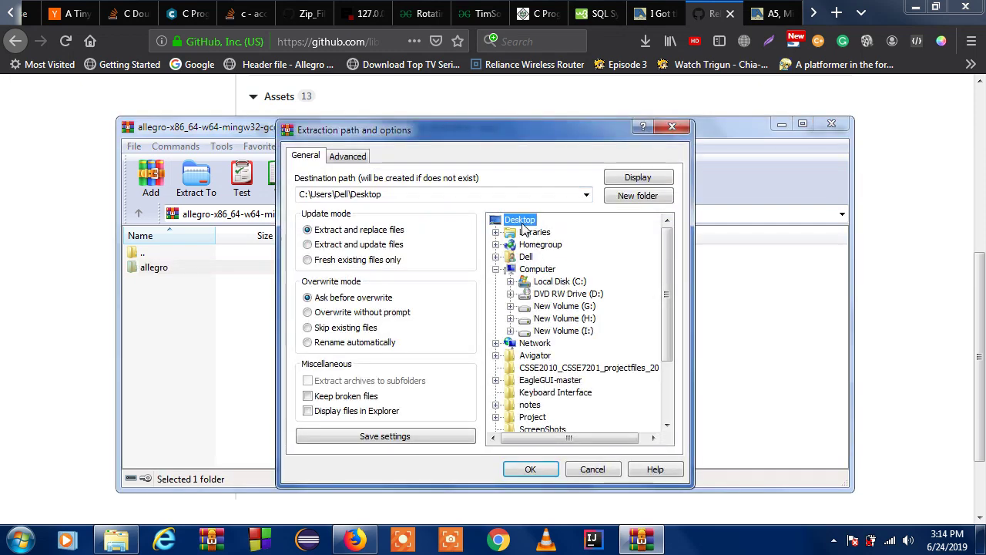
pyautogui.click(530, 469)
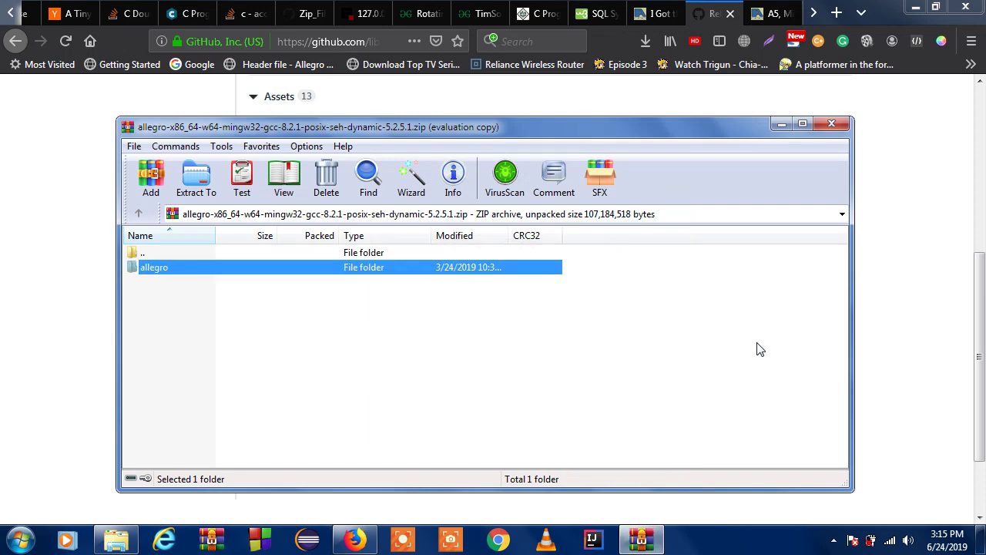
pyautogui.click(832, 127)
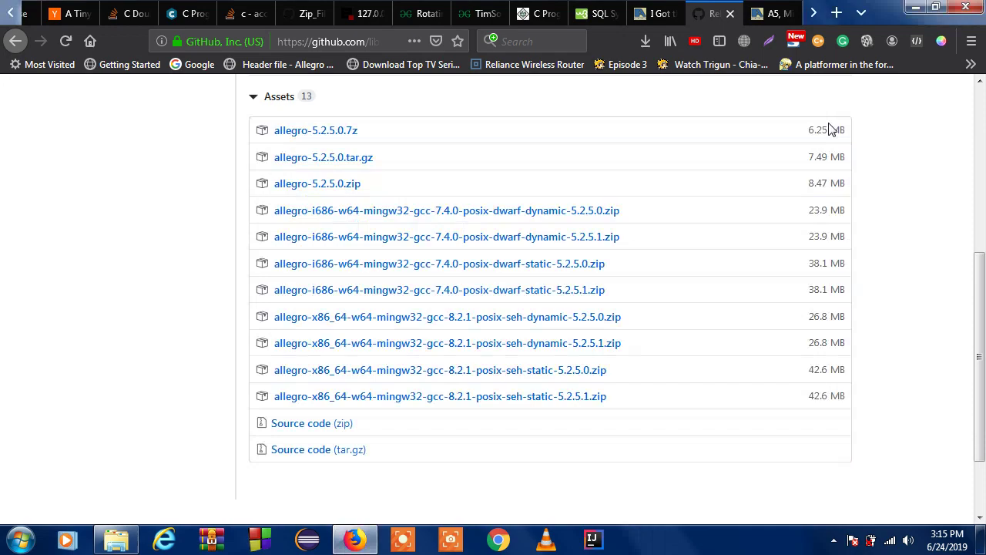
# - Switch to the desktop, dismiss the WinRAR licence and error dialogs, and open the extracted allegro folder
pyautogui.click(911, 6)
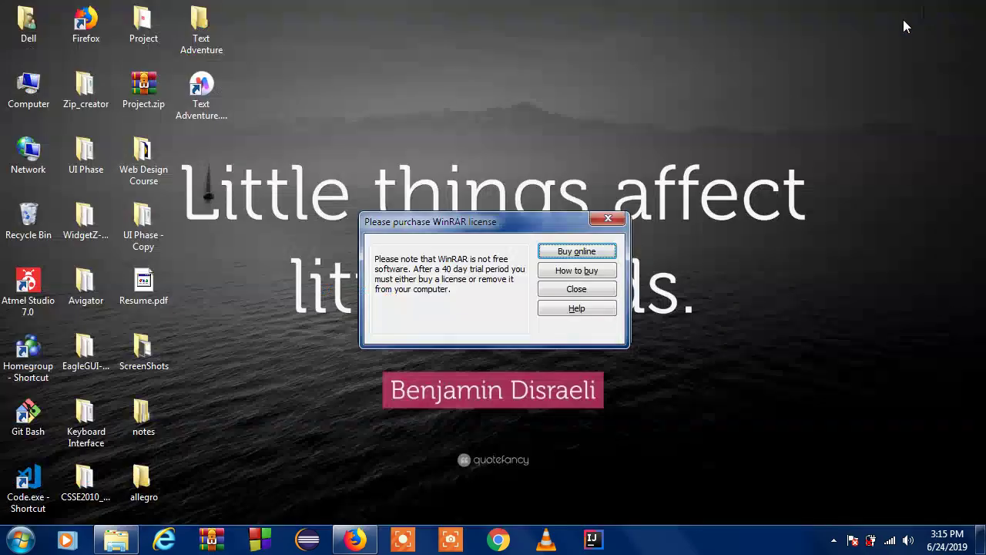
pyautogui.click(542, 289)
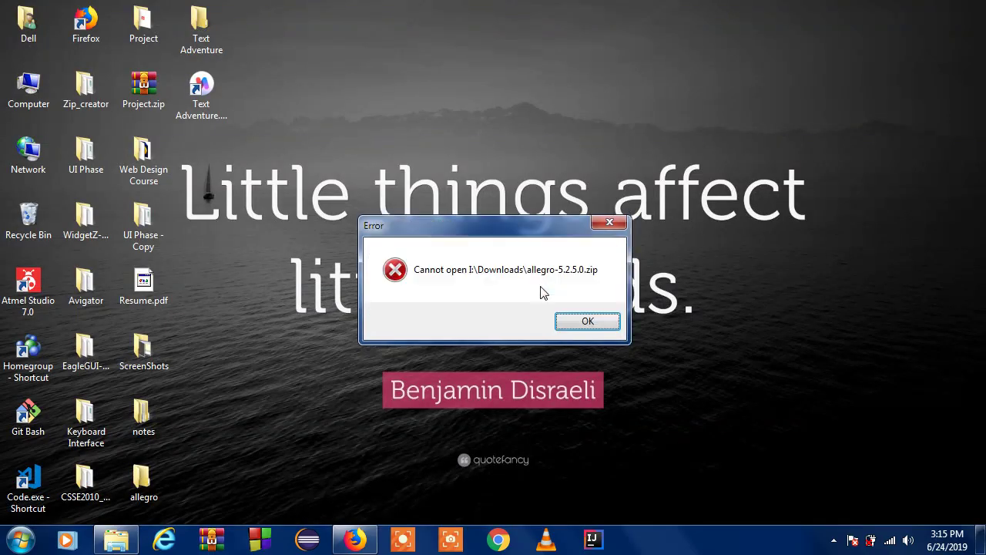
pyautogui.click(572, 323)
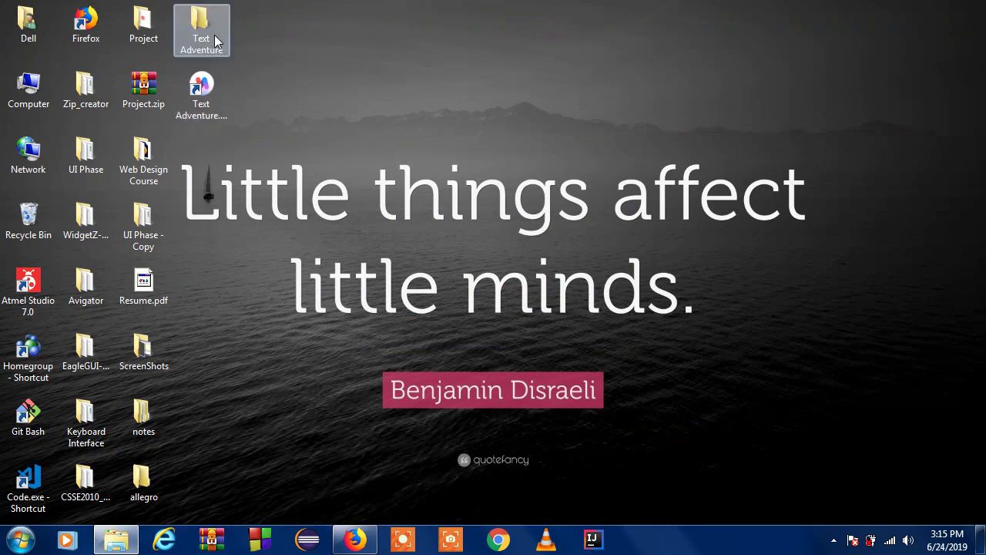
pyautogui.doubleClick(152, 480)
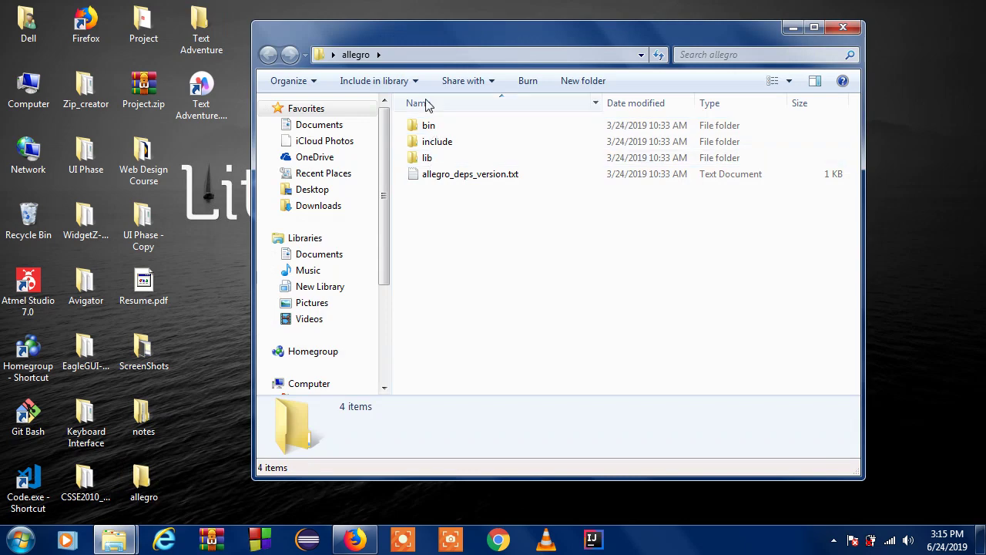
# - Look through the DLL files in the bin folder and return to the allegro folder
pyautogui.doubleClick(433, 128)
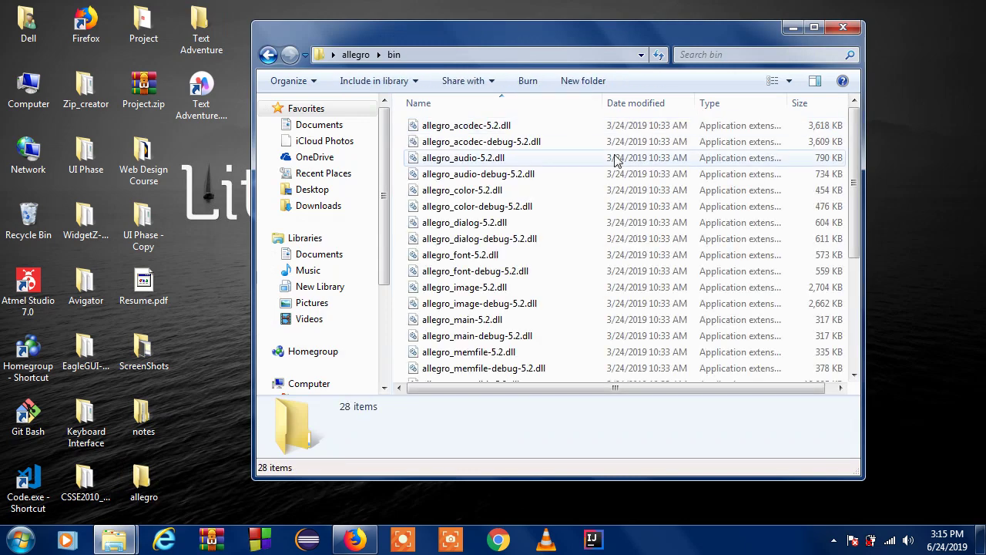
pyautogui.moveTo(857, 158); pyautogui.dragTo(847, 119)
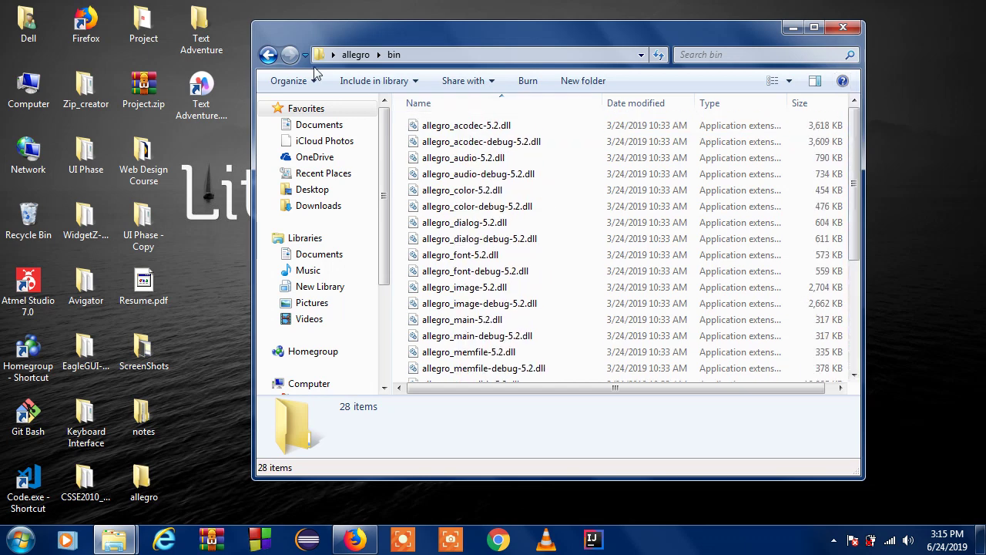
pyautogui.click(267, 57)
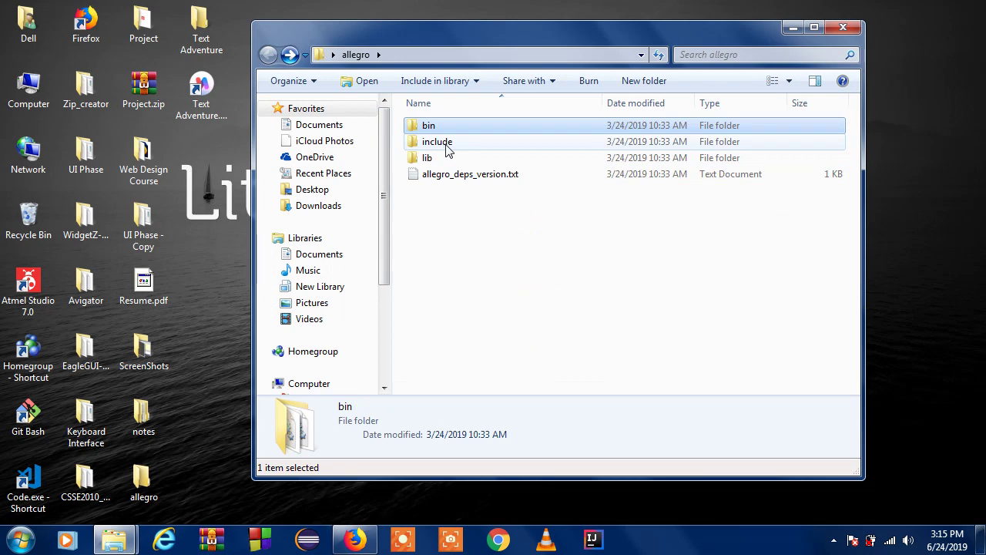
# - Look through the header files in include\allegro5 and return to the allegro folder
pyautogui.doubleClick(448, 144)
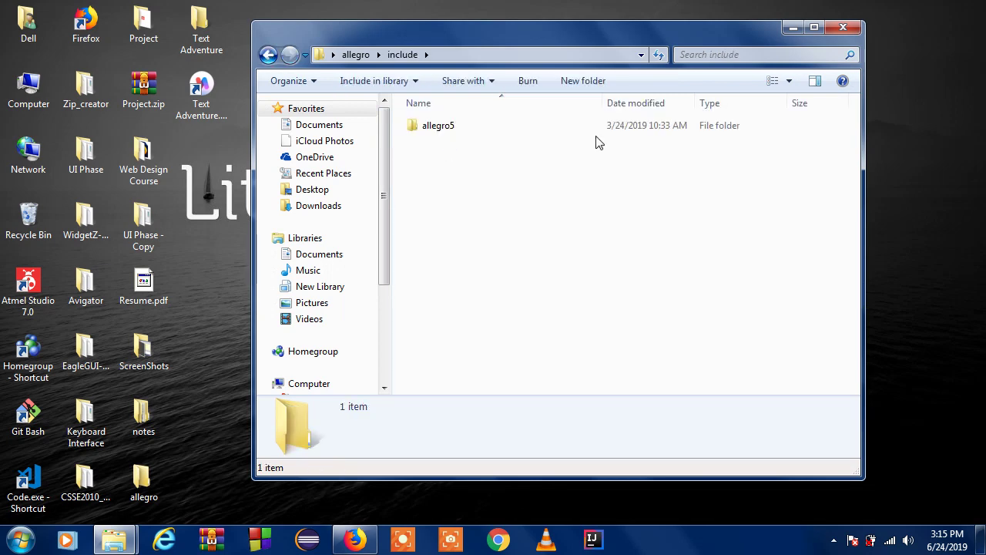
pyautogui.doubleClick(430, 128)
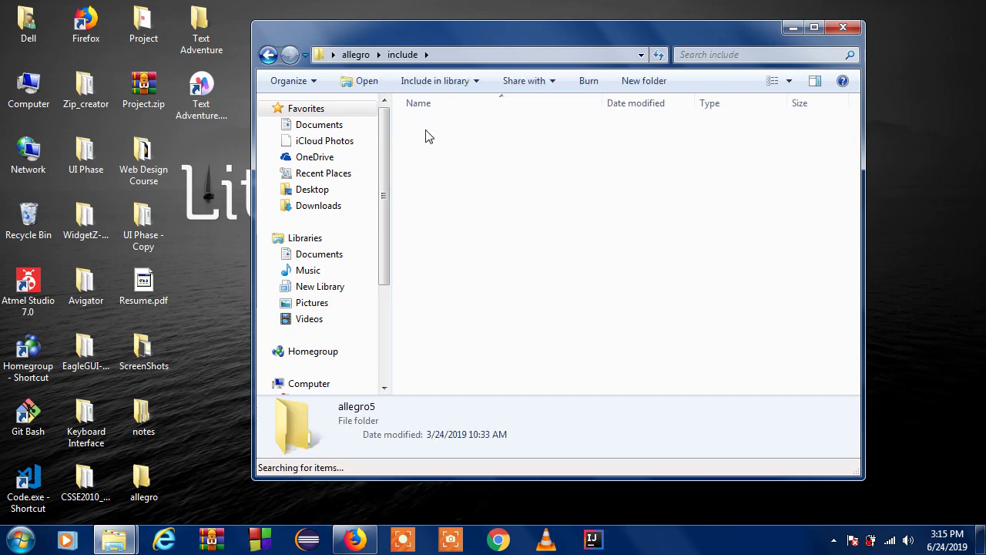
pyautogui.scroll(-14, 841, 145)
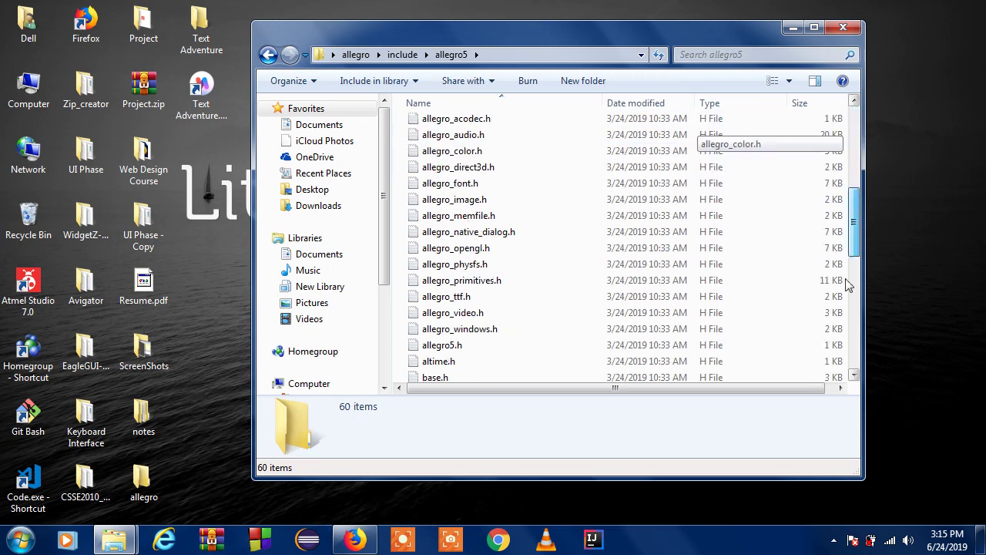
pyautogui.scroll(11, 841, 144)
pyautogui.scroll(4, 842, 145)
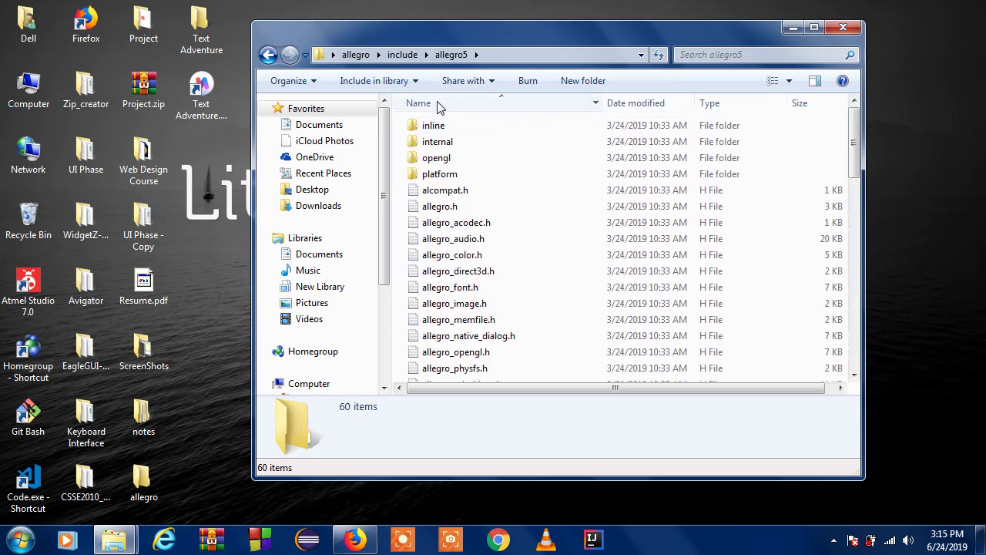
pyautogui.click(271, 59)
pyautogui.click(270, 59)
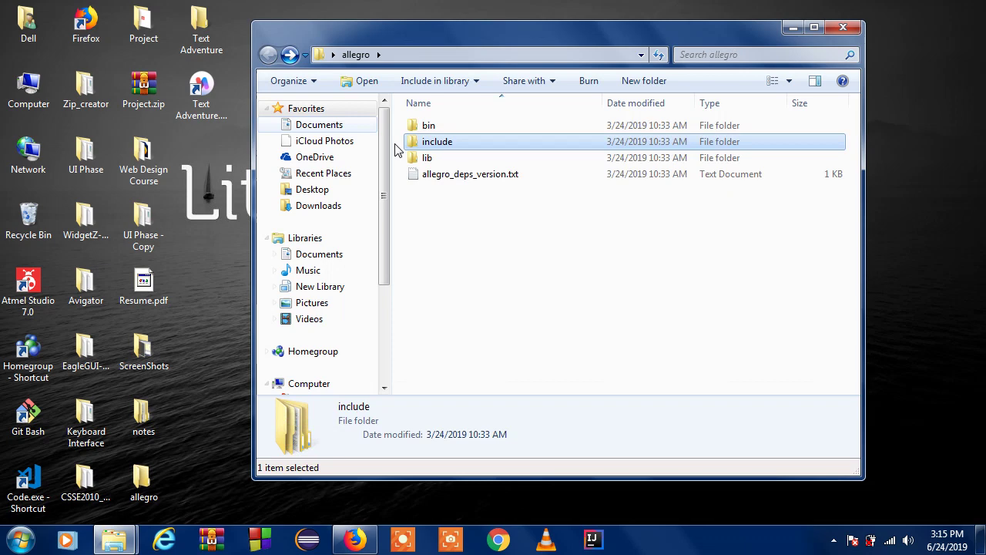
# - Look through the library files in the lib folder and return to the allegro folder
pyautogui.click(413, 159)
pyautogui.doubleClick(414, 160)
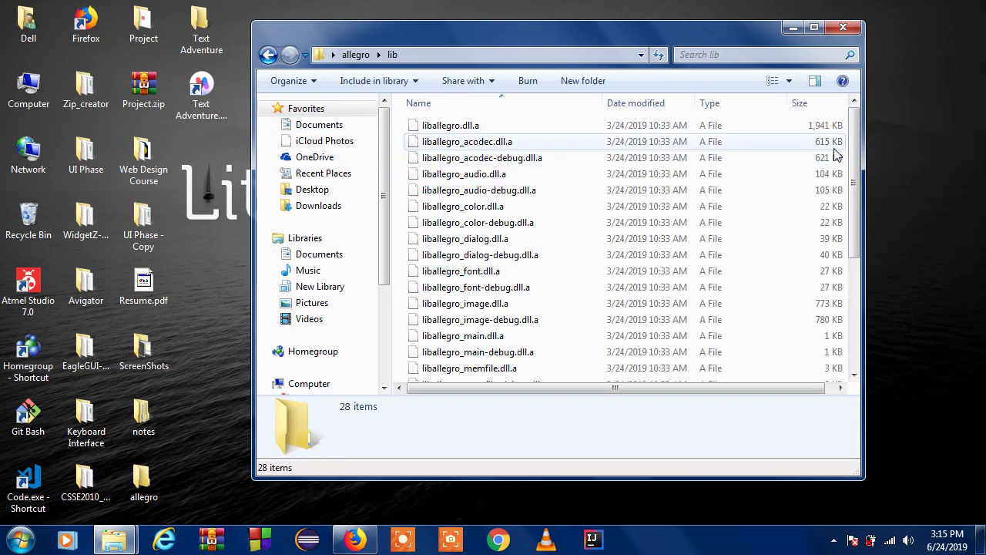
pyautogui.moveTo(858, 159); pyautogui.dragTo(846, 137)
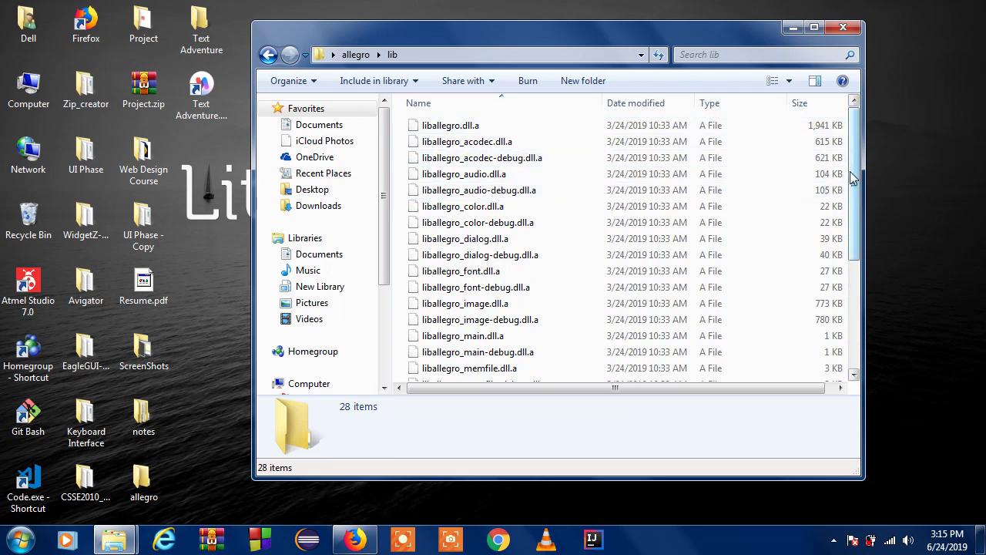
pyautogui.moveTo(857, 174); pyautogui.dragTo(844, 82)
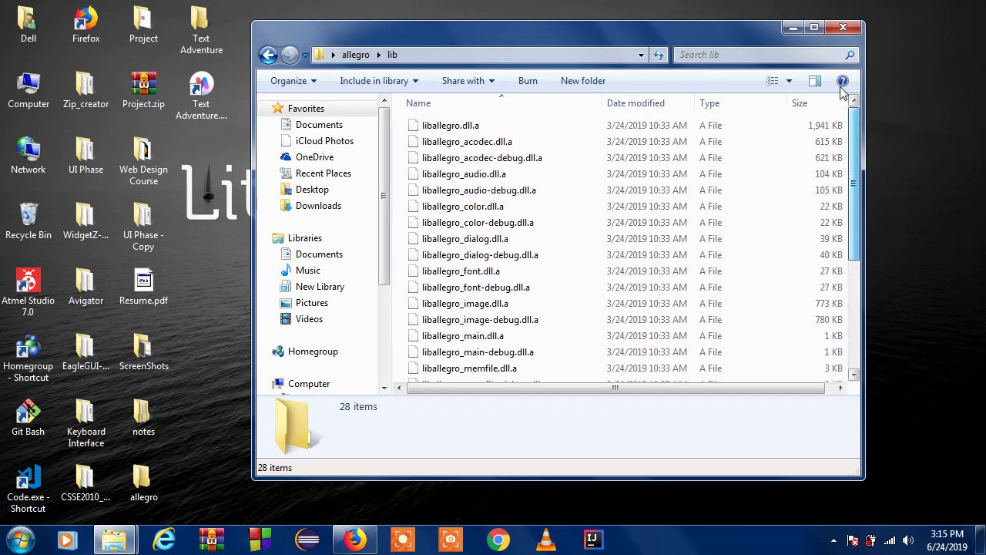
pyautogui.click(268, 56)
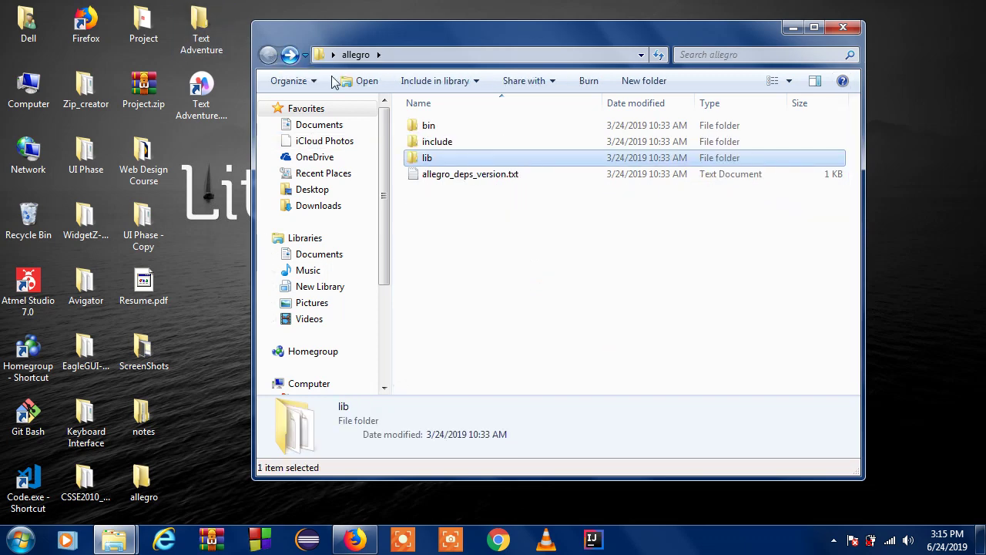
# - Copy the bin, include and lib folders from the extracted allegro folder
pyautogui.moveTo(400, 130); pyautogui.dragTo(466, 166)
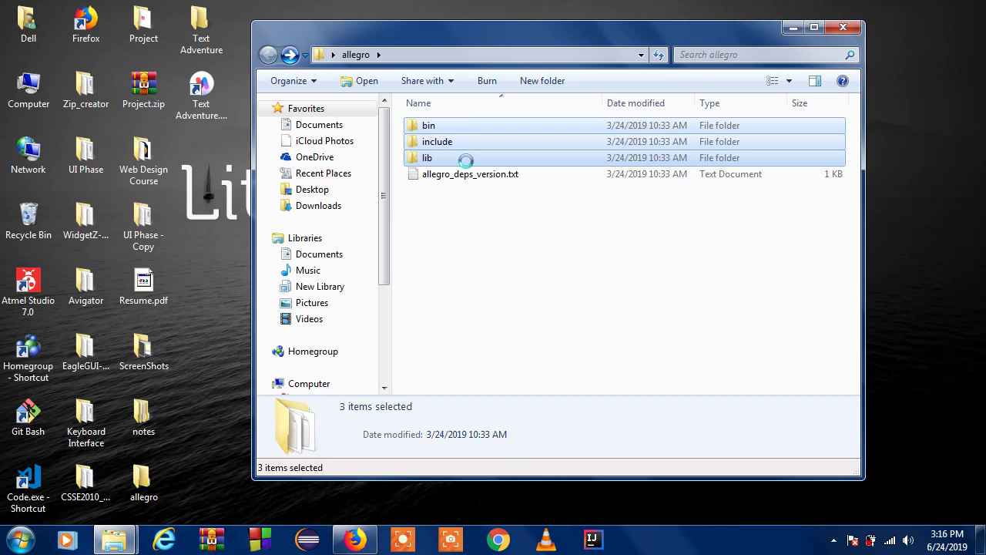
pyautogui.rightClick(469, 160)
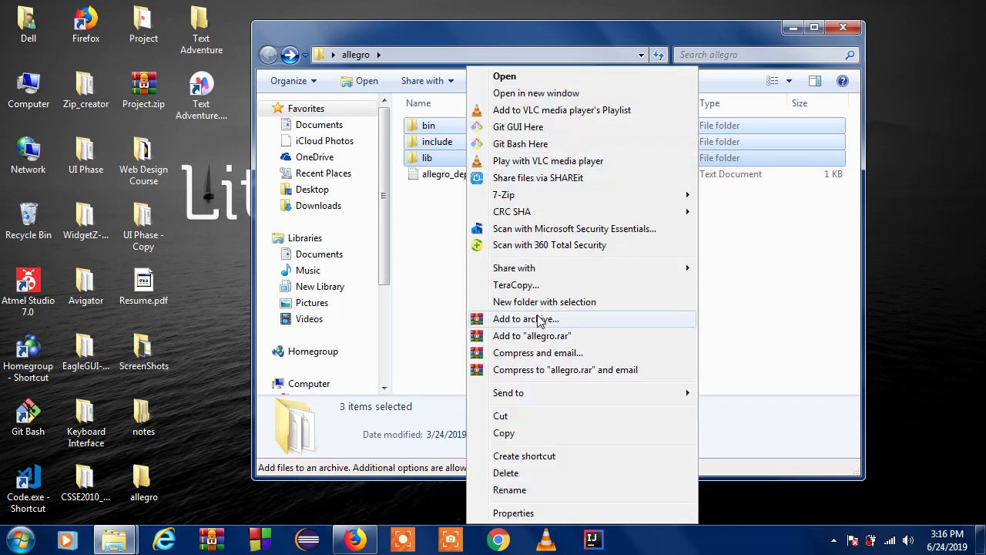
pyautogui.click(505, 433)
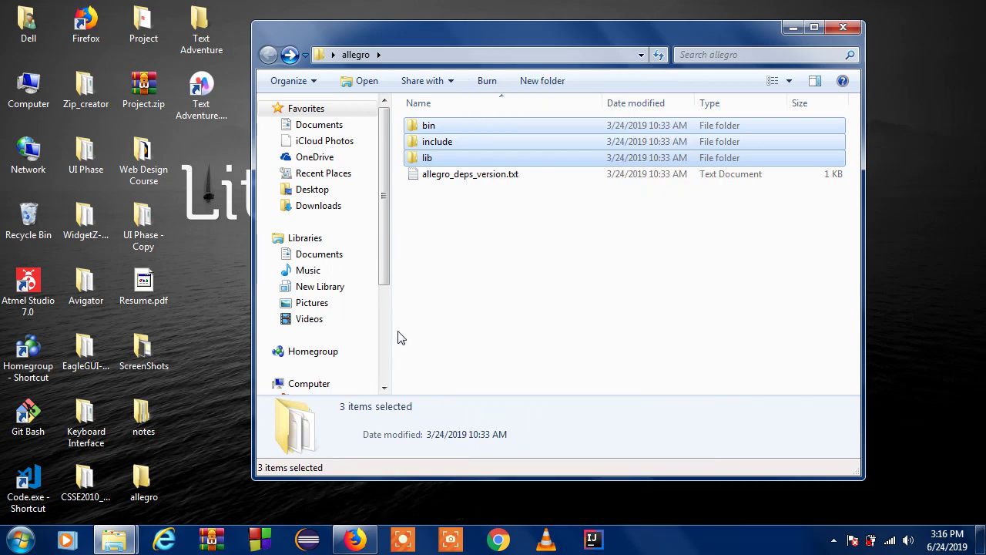
# - Open the MinGW folder on New Volume (G:)
pyautogui.scroll(-3, 388, 336)
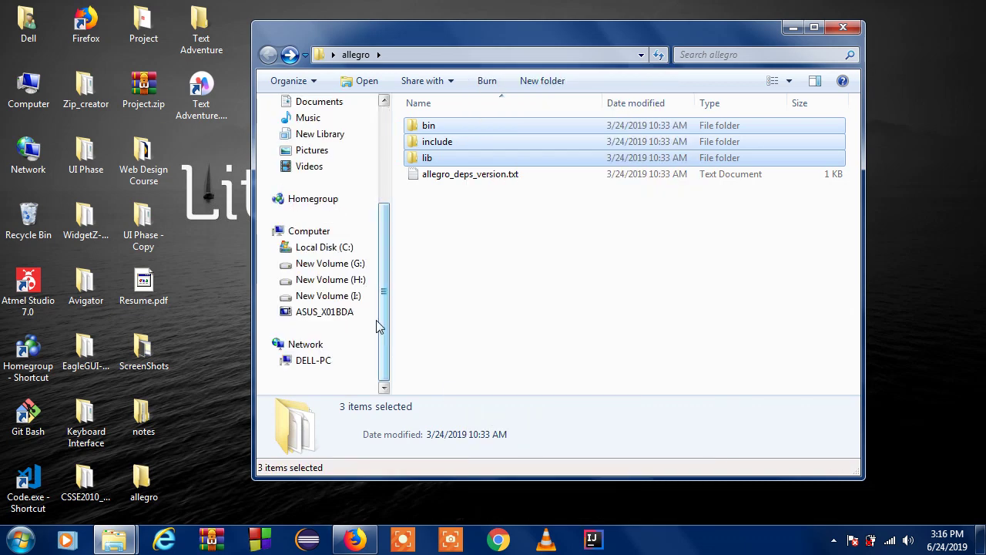
pyautogui.click(345, 266)
pyautogui.click(499, 223)
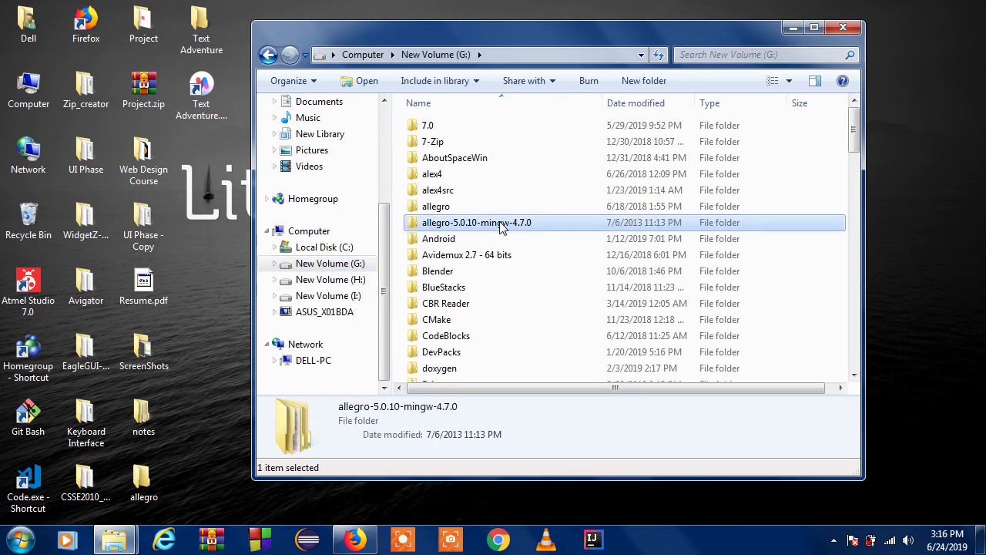
pyautogui.press('m')
pyautogui.press('Down')
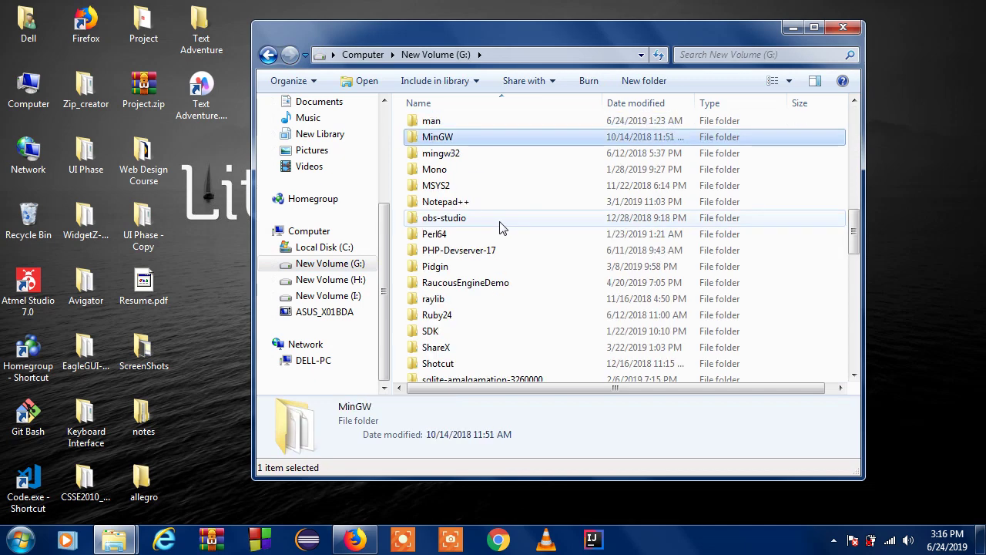
pyautogui.press('Return')
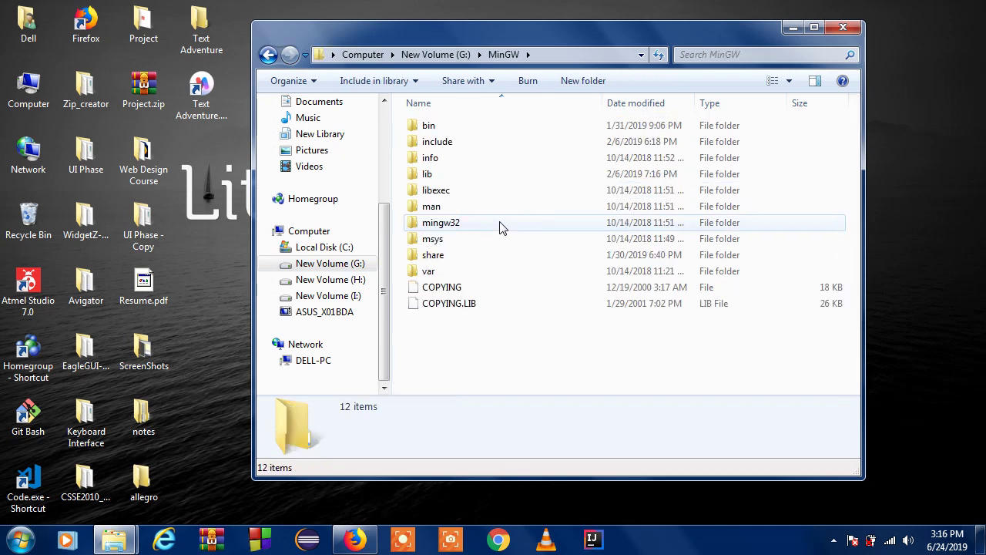
# - Try to paste the copied folders into MinGW using Explorer's copy, cancel the lib folder merge, and minimize the window
pyautogui.rightClick(400, 130)
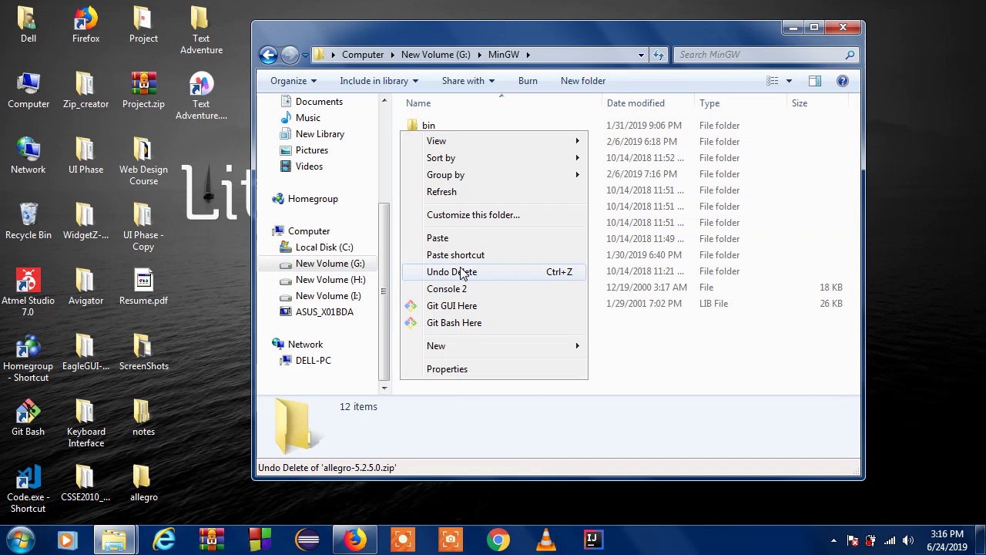
pyautogui.click(458, 237)
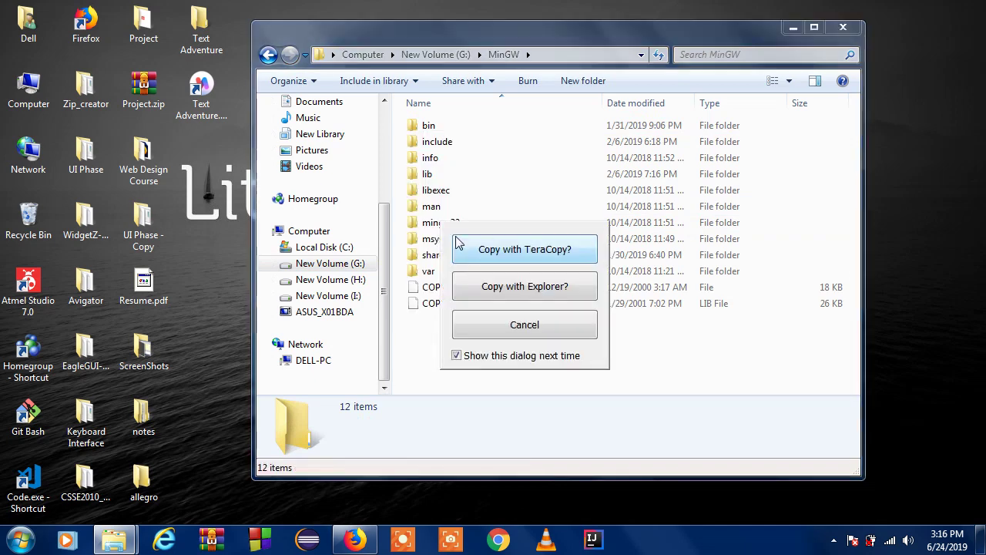
pyautogui.click(512, 293)
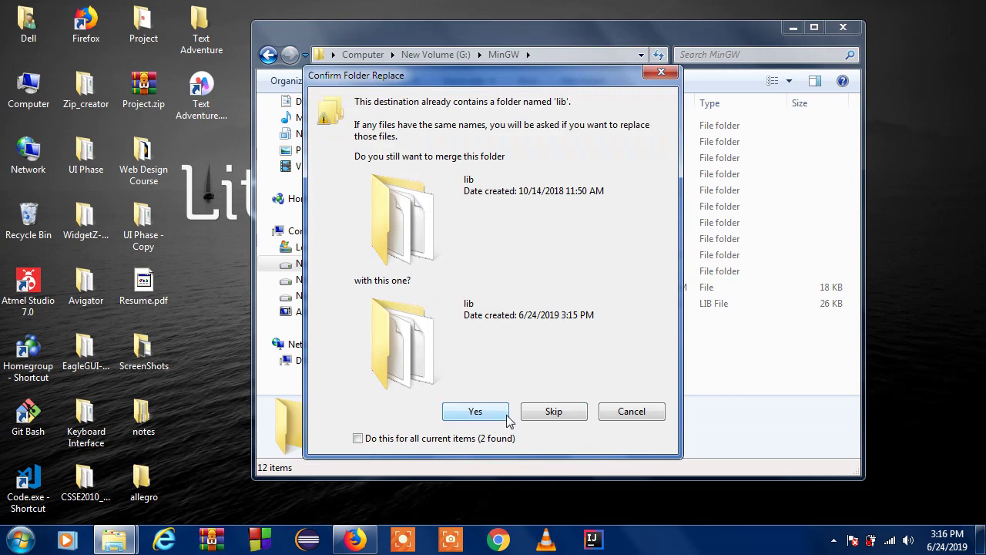
pyautogui.click(624, 416)
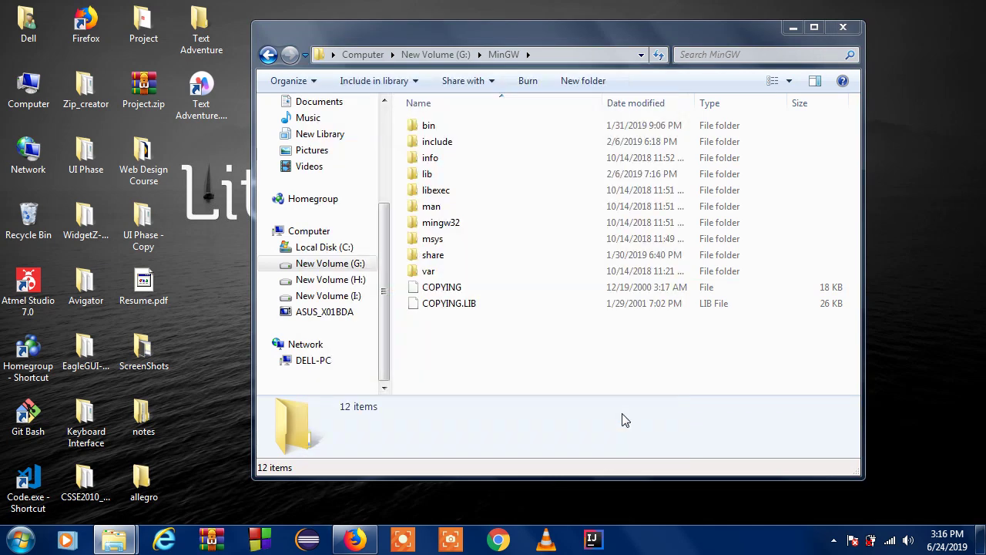
pyautogui.click(793, 28)
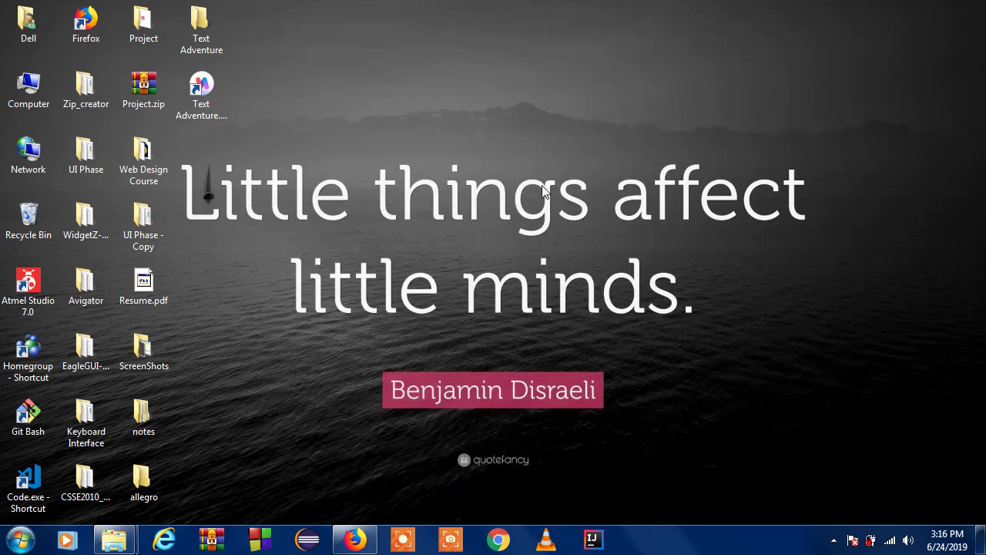